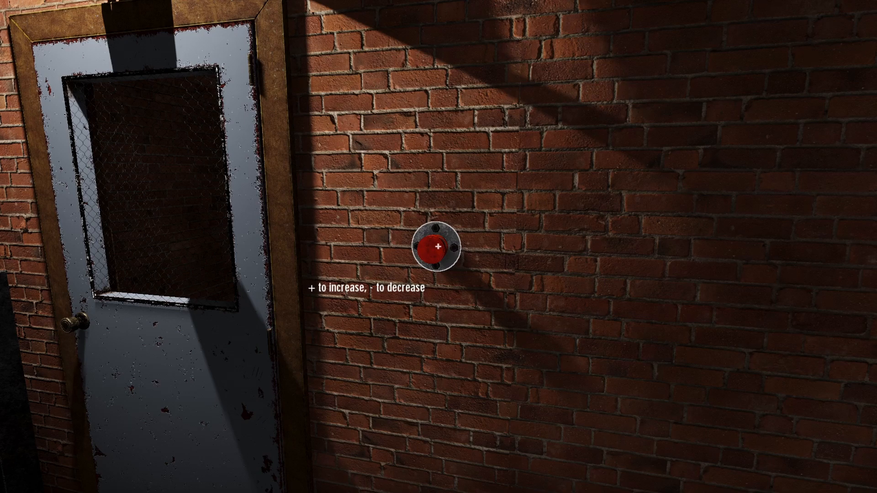
Test the red wall button beside the first room's door by increasing and decreasing its value, and open the door.
{"action": "key", "text": "plus"}
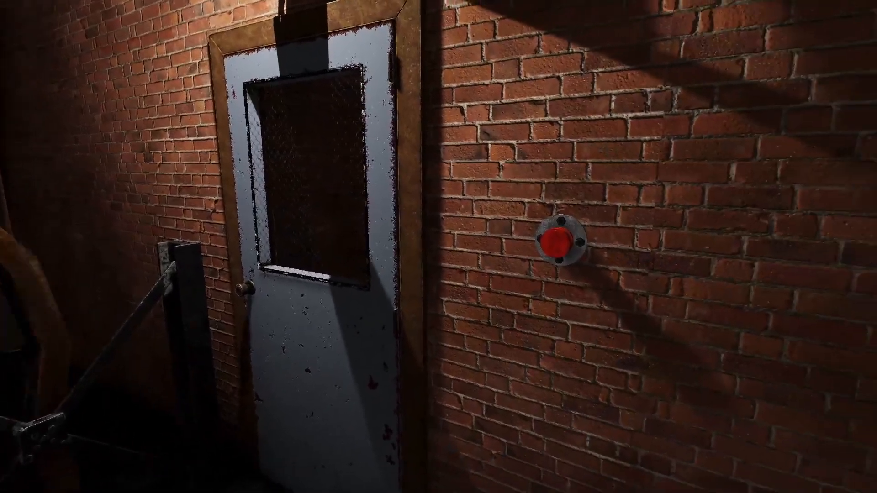
{"action": "key", "text": "minus"}
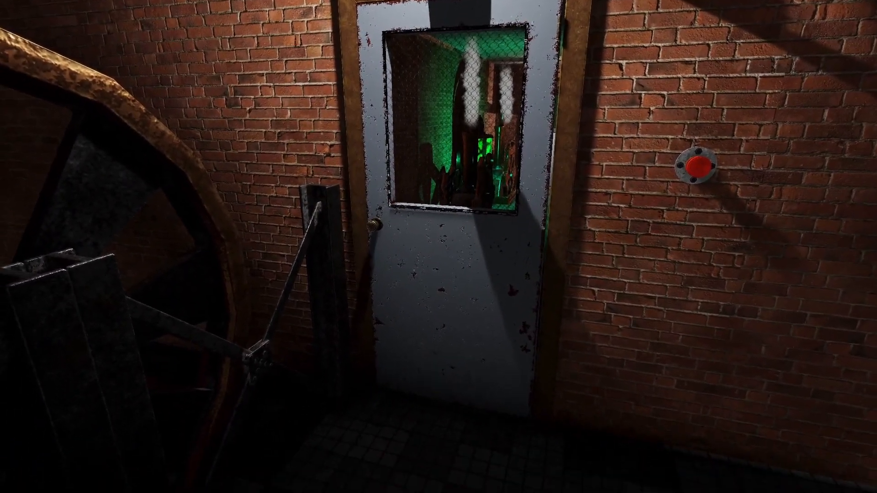
{"action": "key", "text": "e"}
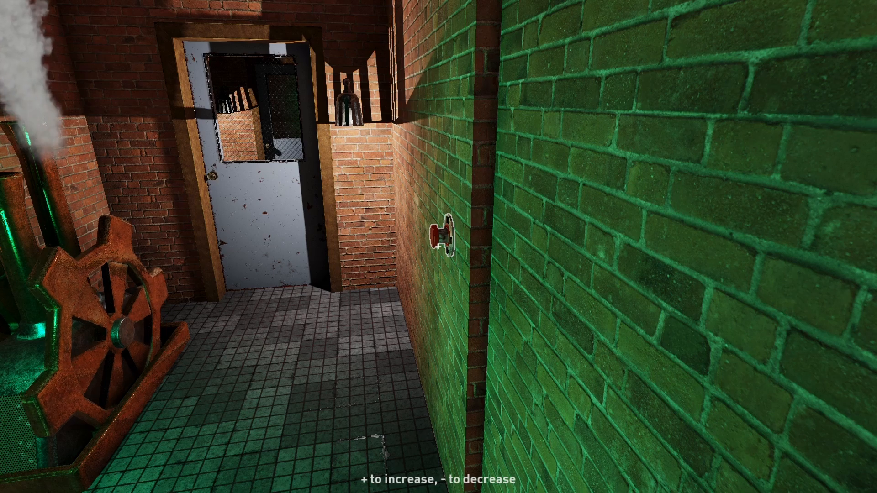
Inspect the wheeled machines in the green-lit room and go back to that room's red wall button.
{"action": "key", "text": "s"}
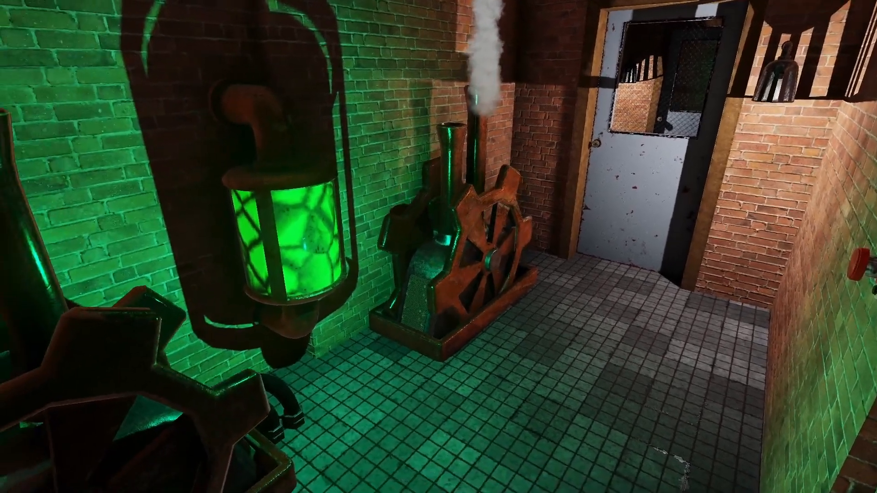
{"action": "key", "text": "s"}
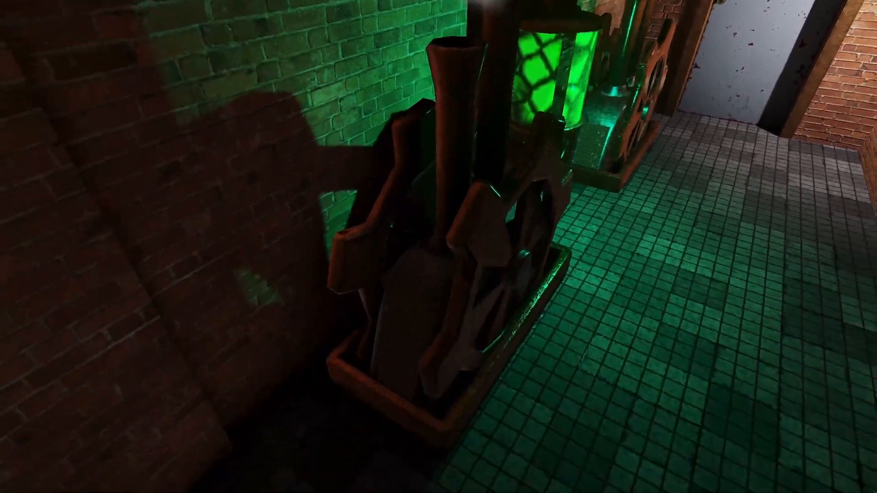
{"action": "key", "text": "w"}
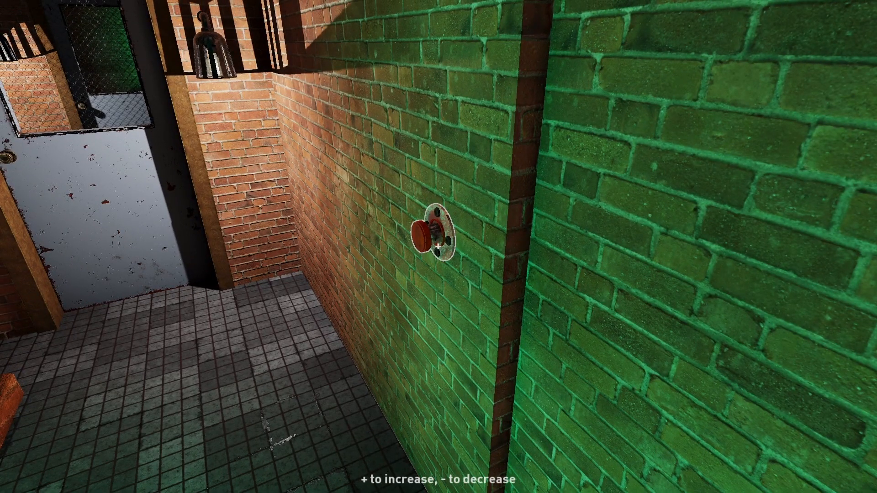
{"action": "key", "text": "s"}
{"action": "key", "text": "w"}
Leave the green-lit room and open the wire-mesh door to enter the boiler room.
{"action": "key", "text": "e"}
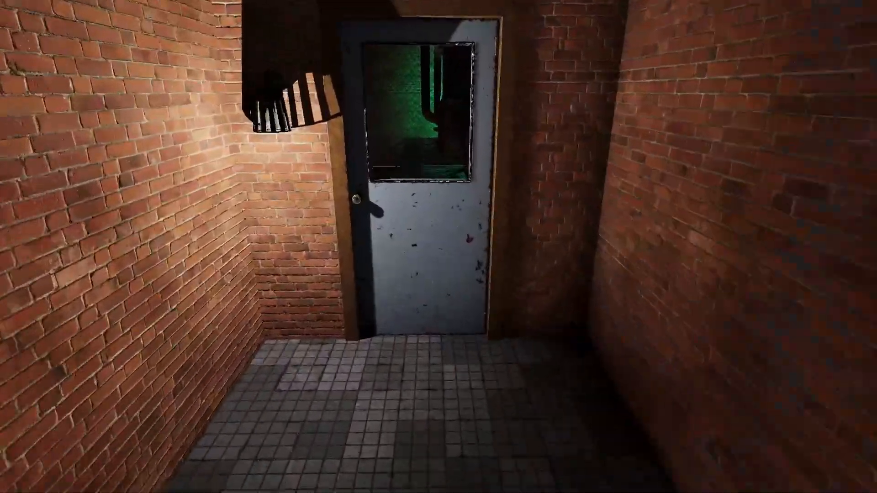
{"action": "key", "text": "w"}
{"action": "key", "text": "e"}
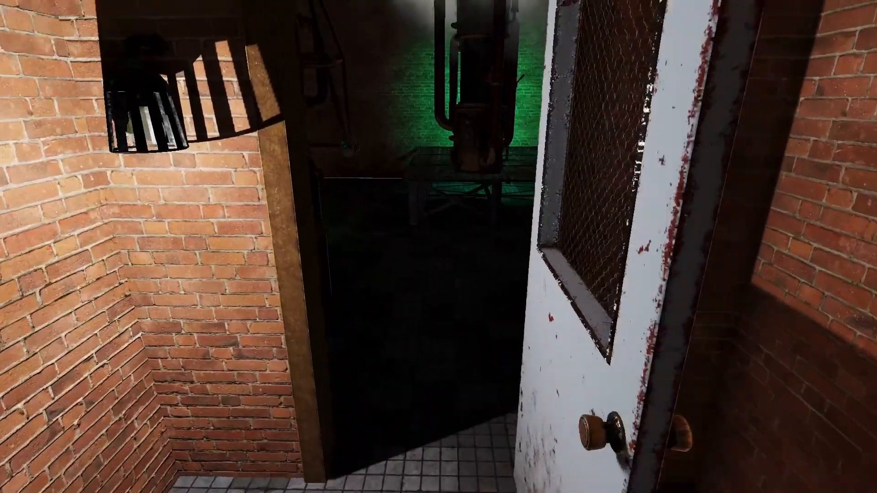
{"action": "key", "text": "w"}
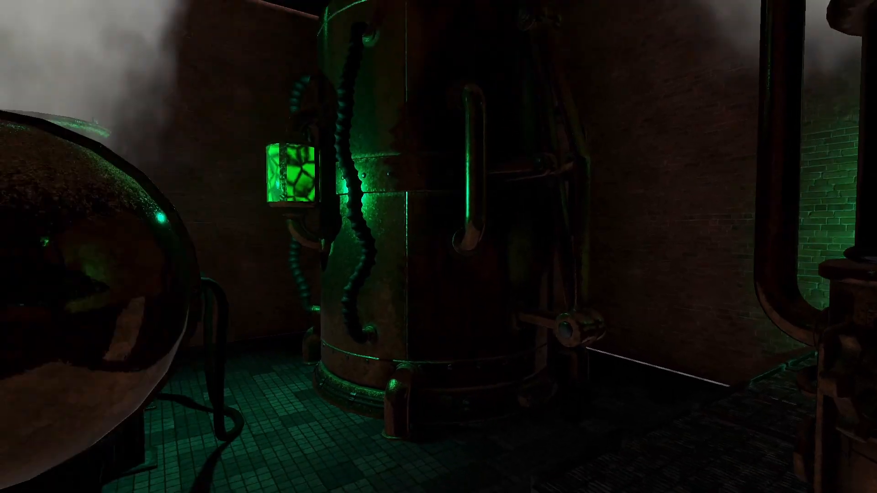
Examine the steaming horizontal tank and its hoses, and walk up to the boiler room's red wall button.
{"action": "key", "text": "w"}
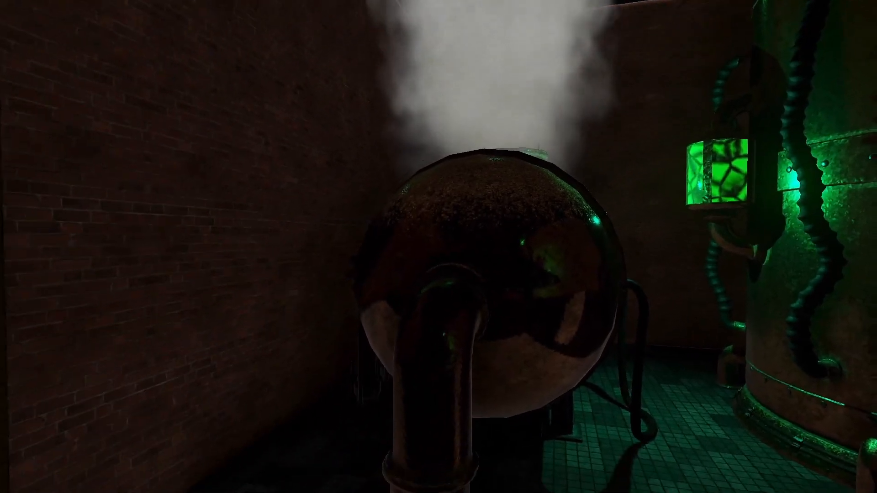
{"action": "key", "text": "w"}
{"action": "key", "text": "d"}
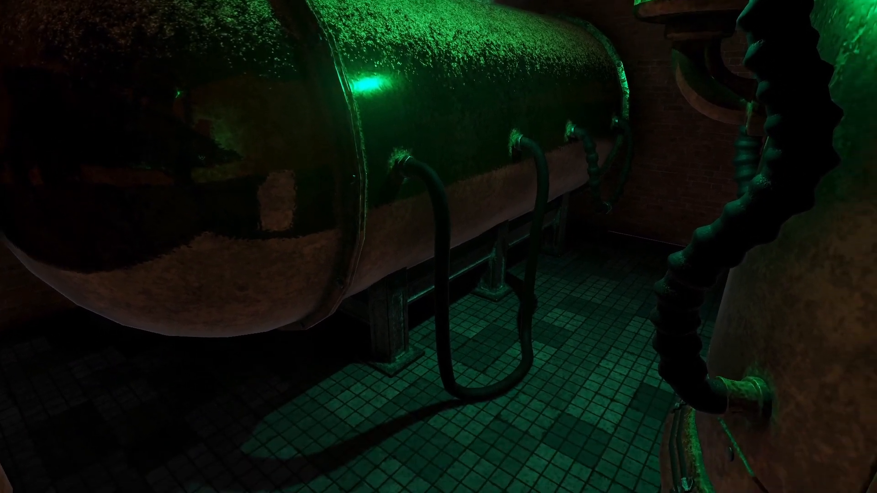
{"action": "key", "text": "a"}
{"action": "key", "text": "w"}
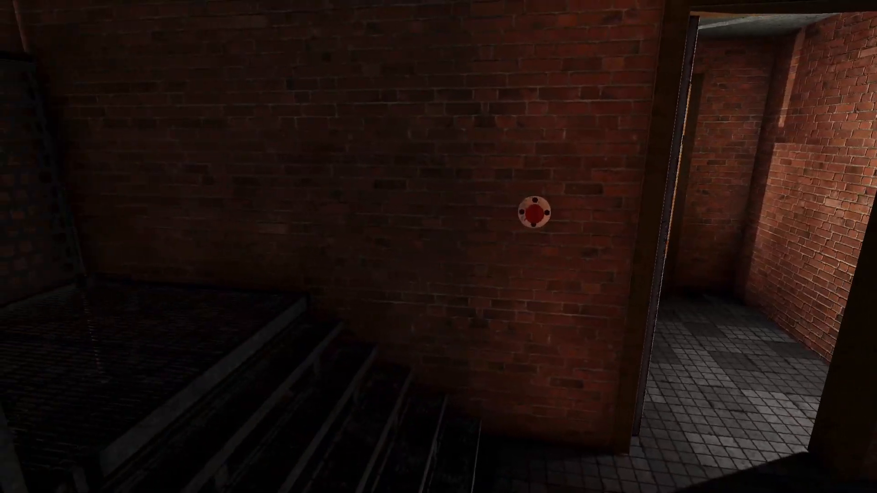
{"action": "key", "text": "w"}
{"action": "key", "text": "w"}
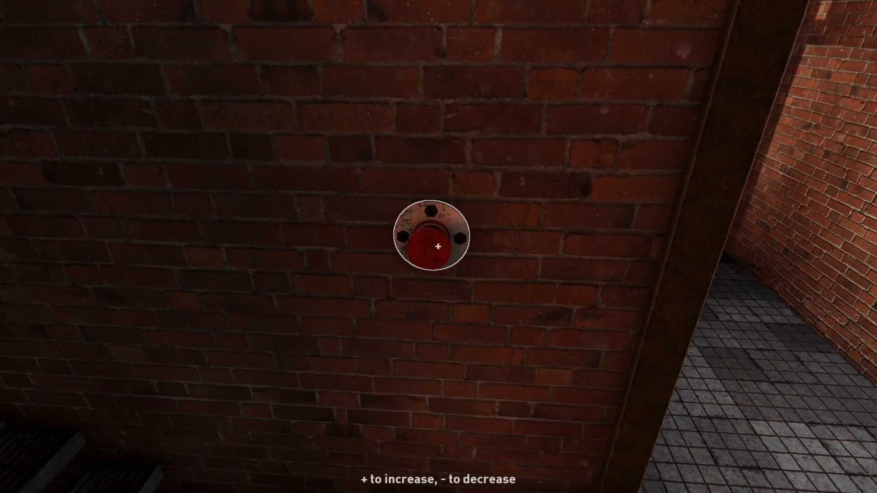
Check the gear mechanism behind the tank, decrease the value at the boiler room's wall button, and end the test game.
{"action": "key", "text": "d"}
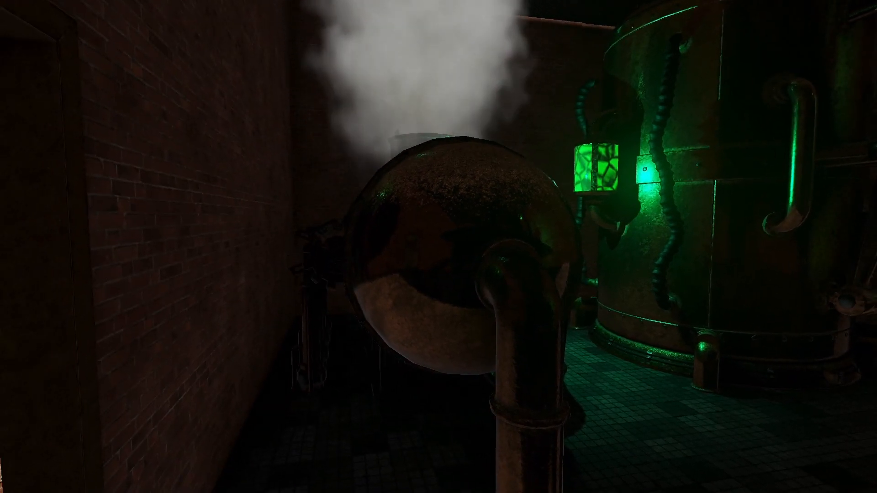
{"action": "key", "text": "w"}
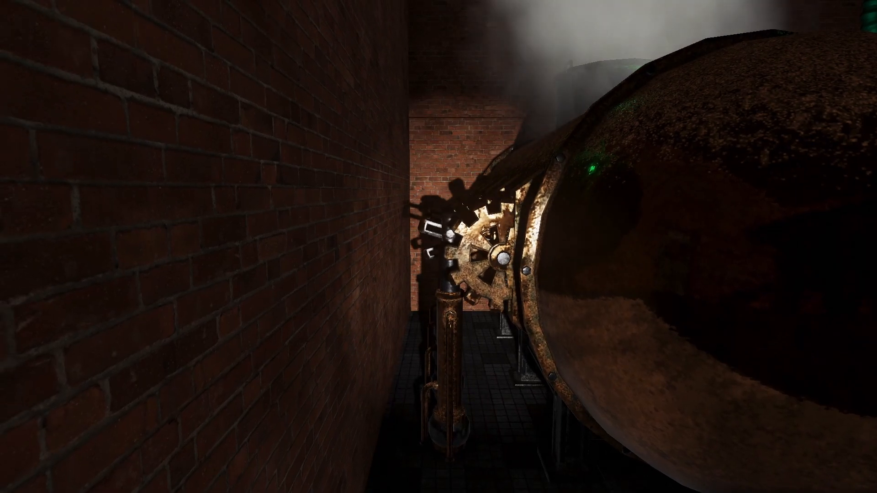
{"action": "key", "text": "s"}
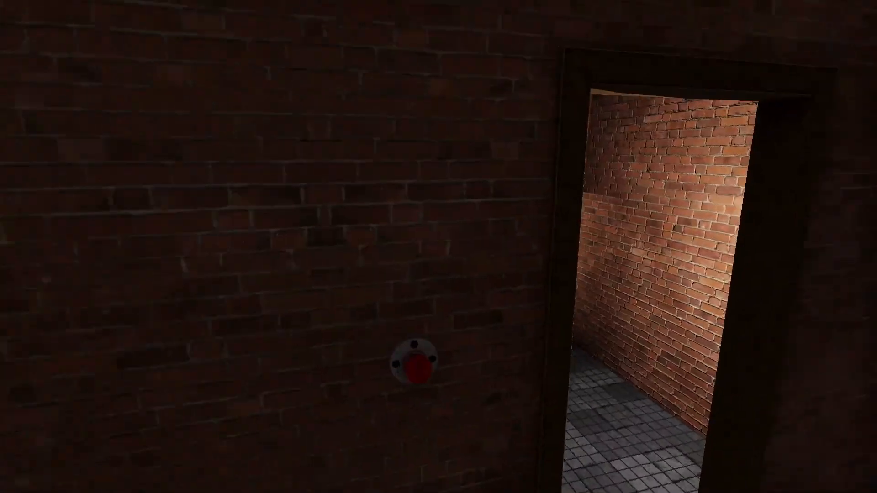
{"action": "key", "text": "w"}
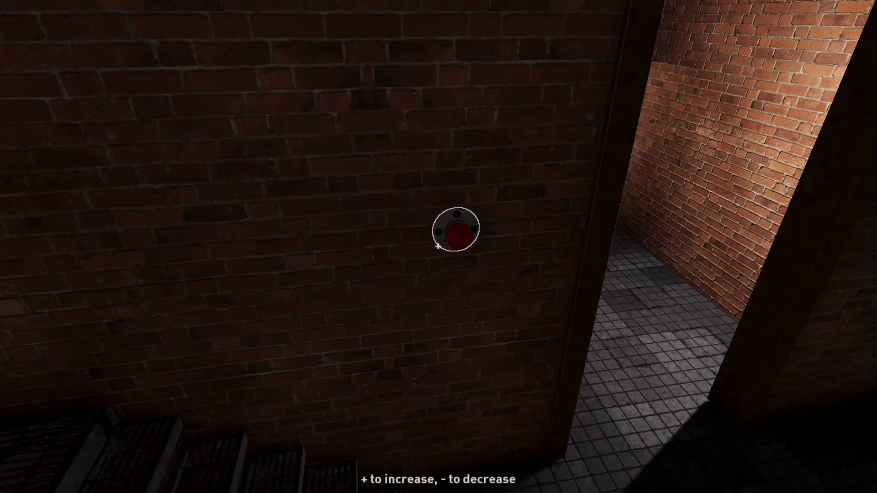
{"action": "key", "text": "minus"}
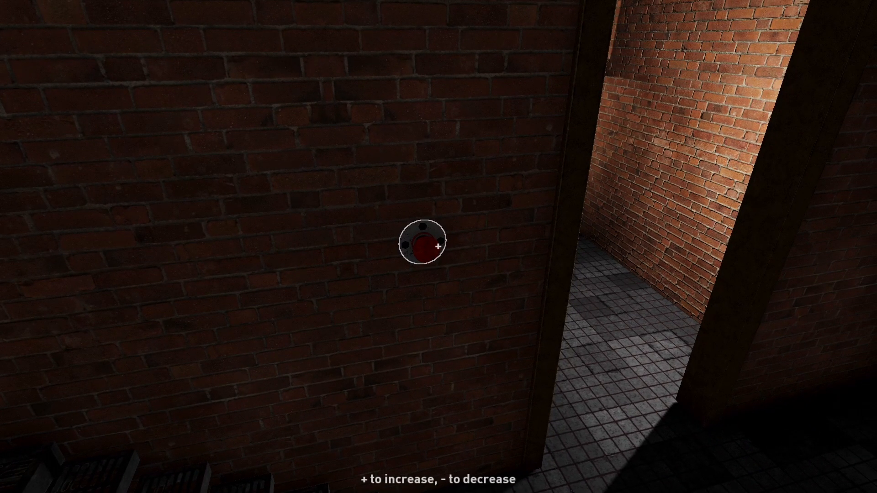
{"action": "key", "text": "Escape"}
Choose Pistons as the run animation in the piston machine's Animated Object behavior.
{"action": "right_click_drag", "start_coordinate": [438, 246], "coordinate": [612, 242]}
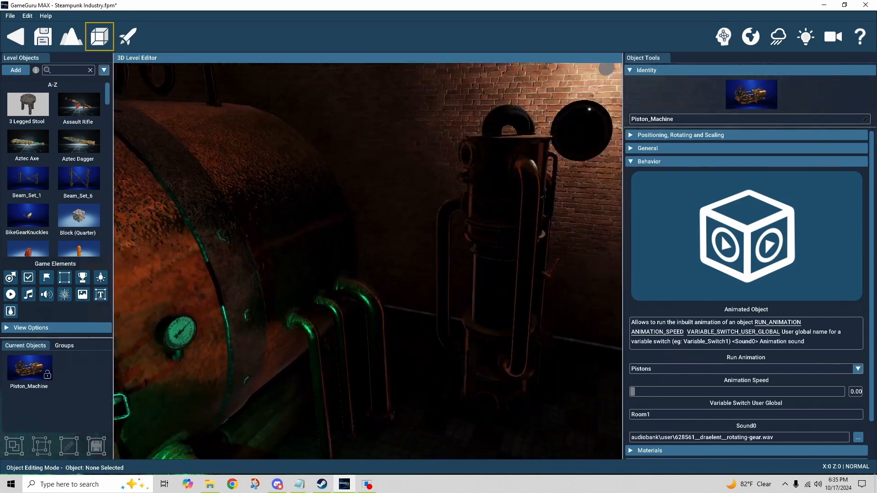
{"action": "right_click_drag", "start_coordinate": [368, 262], "coordinate": [498, 213]}
{"action": "key", "text": "w"}
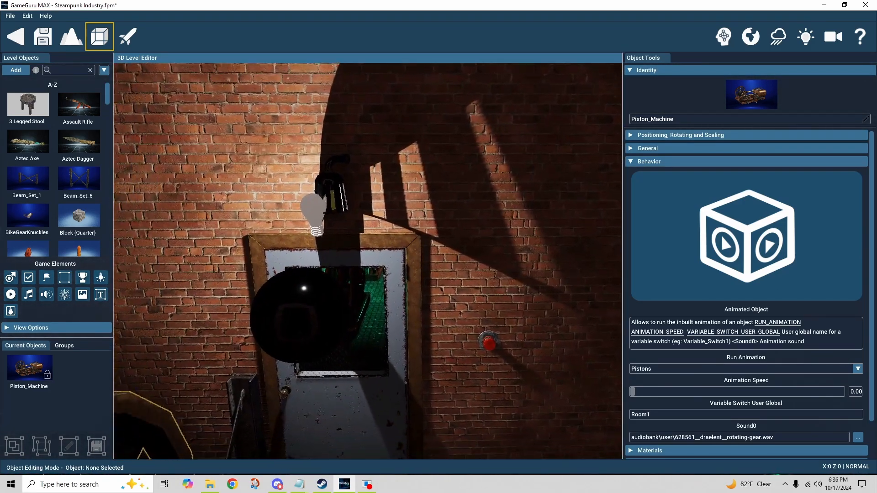
{"action": "right_click_drag", "start_coordinate": [402, 182], "coordinate": [182, 269]}
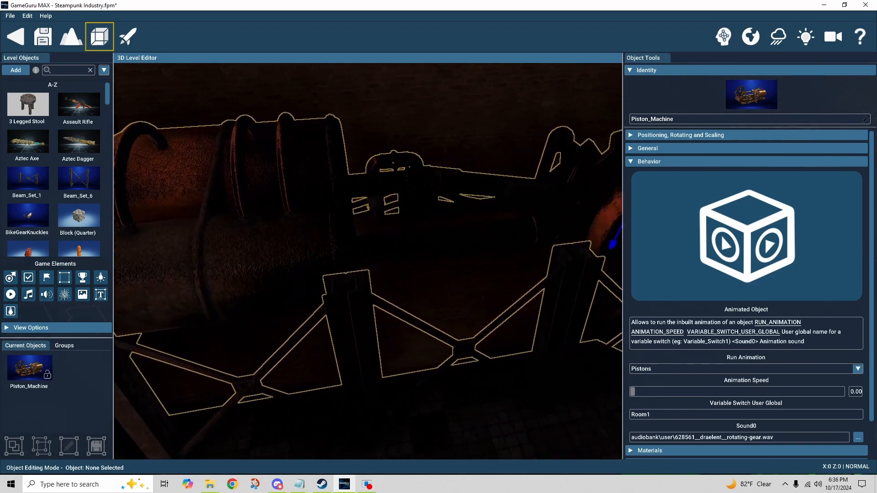
{"action": "right_click_drag", "start_coordinate": [367, 274], "coordinate": [474, 284]}
{"action": "right_click_drag", "start_coordinate": [594, 253], "coordinate": [428, 248]}
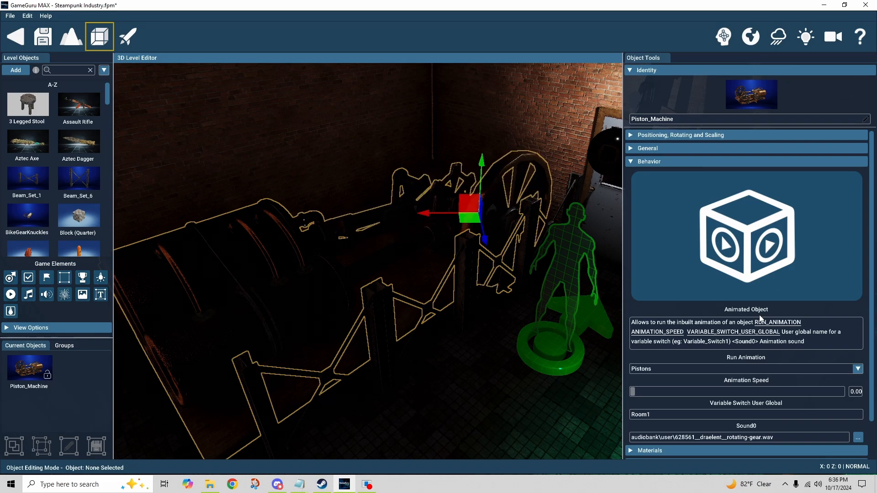
{"action": "left_click", "coordinate": [753, 369]}
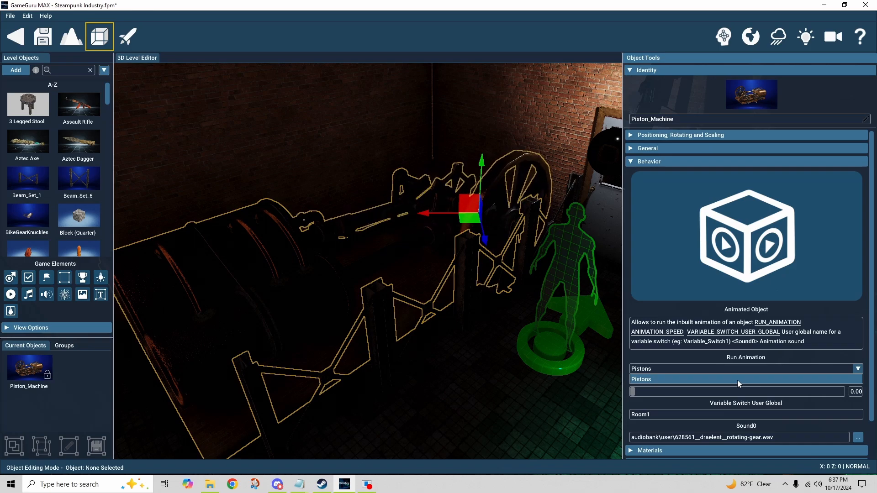
{"action": "left_click", "coordinate": [738, 380]}
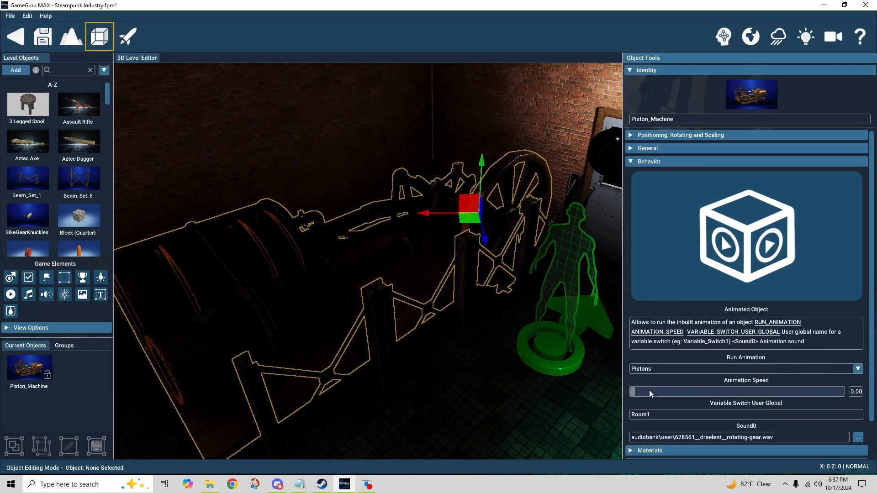
Try an animation speed of 100 on the piston machine and return the speed to 0.
{"action": "mouse_move", "coordinate": [633, 392]}
{"action": "left_mouse_down"}
{"action": "mouse_move", "coordinate": [681, 393]}
{"action": "mouse_move", "coordinate": [634, 391]}
{"action": "left_mouse_up"}
{"action": "left_click", "coordinate": [854, 393]}
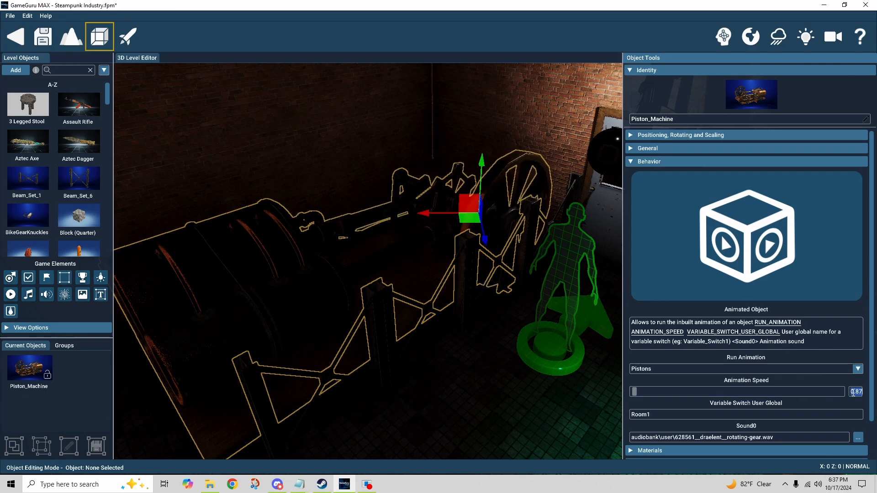
{"action": "type", "text": "100"}
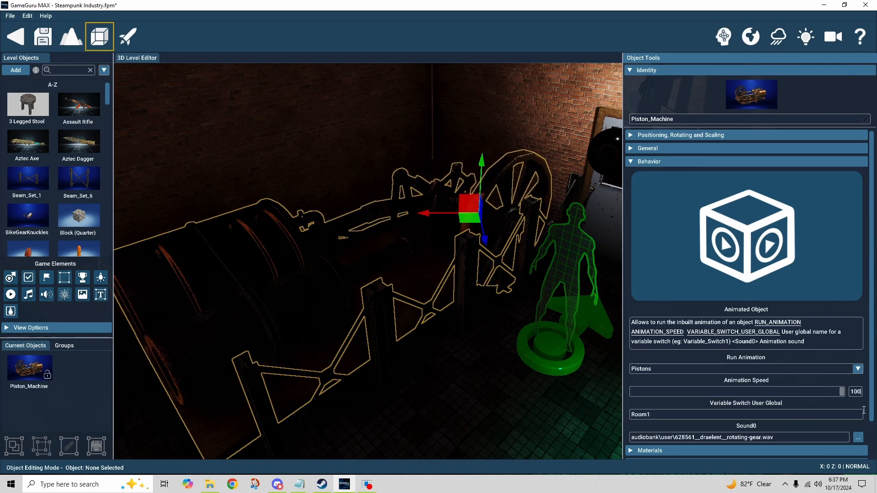
{"action": "key", "text": "BackSpace"}
{"action": "key", "text": "BackSpace"}
{"action": "key", "text": "BackSpace"}
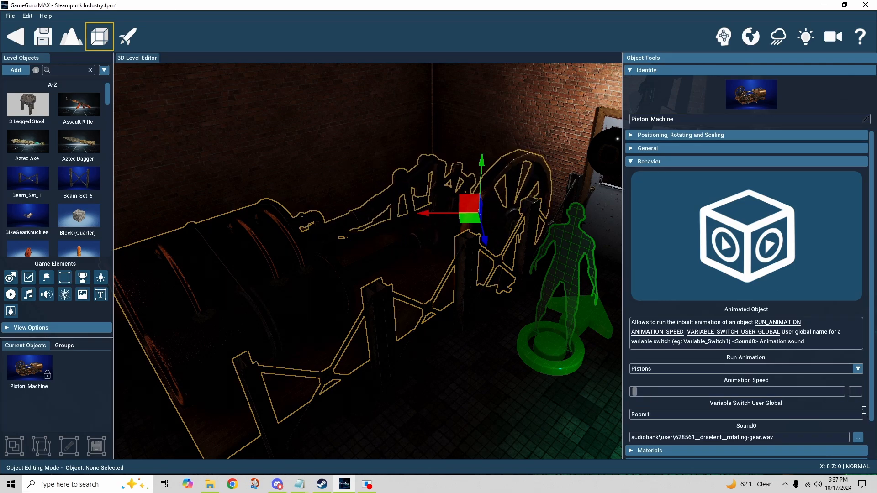
{"action": "left_click_drag", "start_coordinate": [640, 391], "coordinate": [627, 394]}
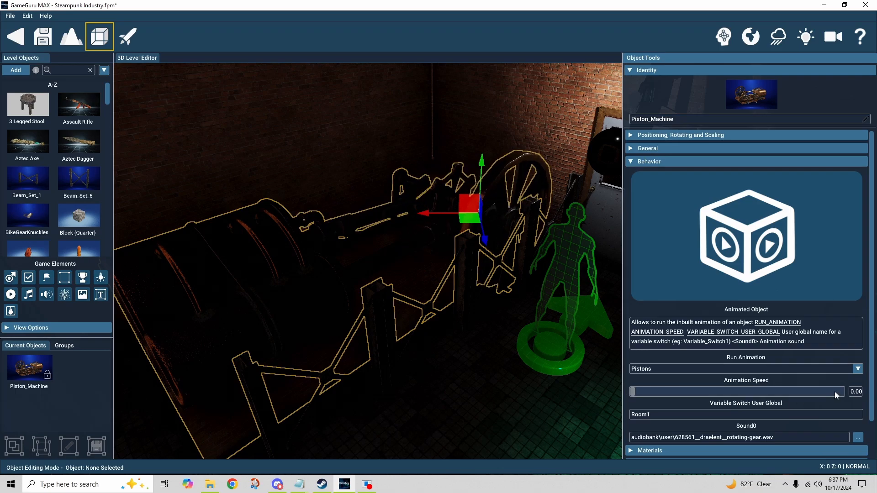
Set the piston machine's animation speed to 1.
{"action": "left_click", "coordinate": [856, 391]}
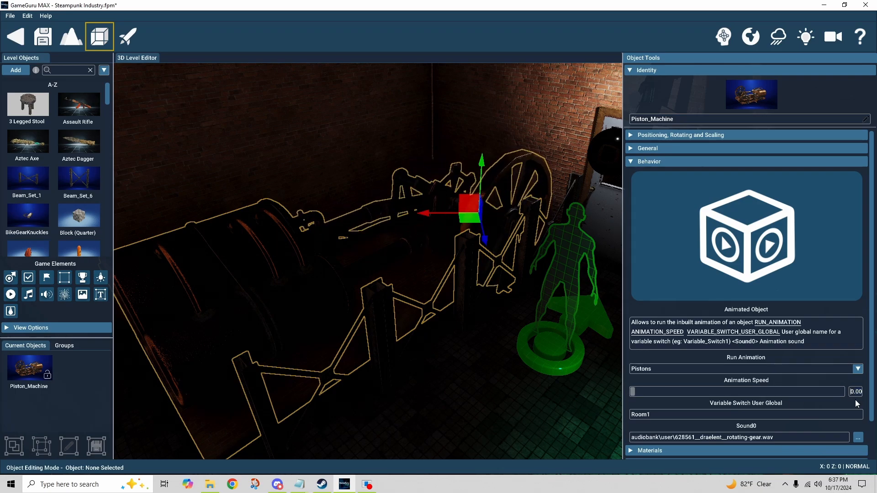
{"action": "type", "text": "1"}
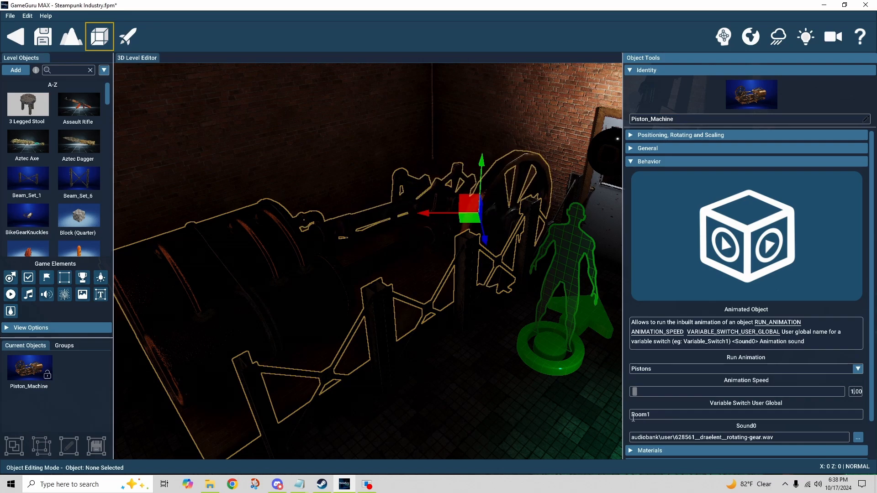
Select the red industrial button beside the door and review its Variable Switch settings, including the prompt display options, value limits and user global.
{"action": "right_click_drag", "start_coordinate": [391, 409], "coordinate": [364, 243]}
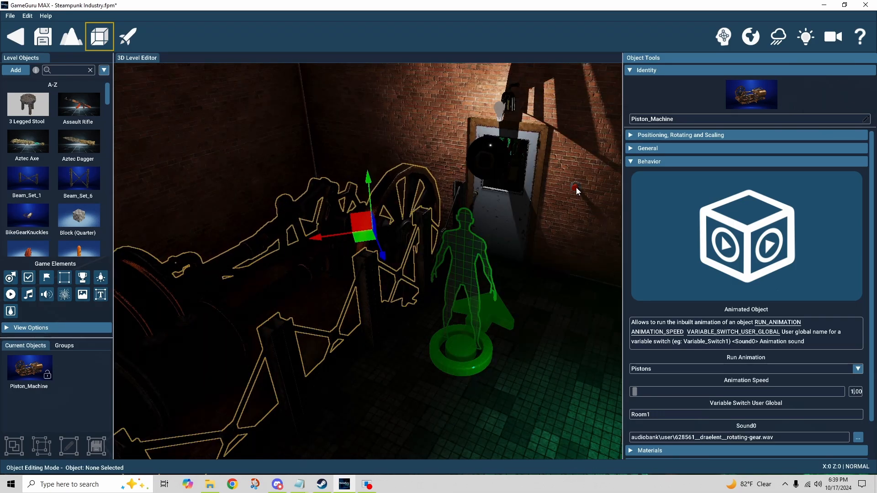
{"action": "left_click", "coordinate": [576, 188]}
{"action": "right_click_drag", "start_coordinate": [552, 253], "coordinate": [585, 277]}
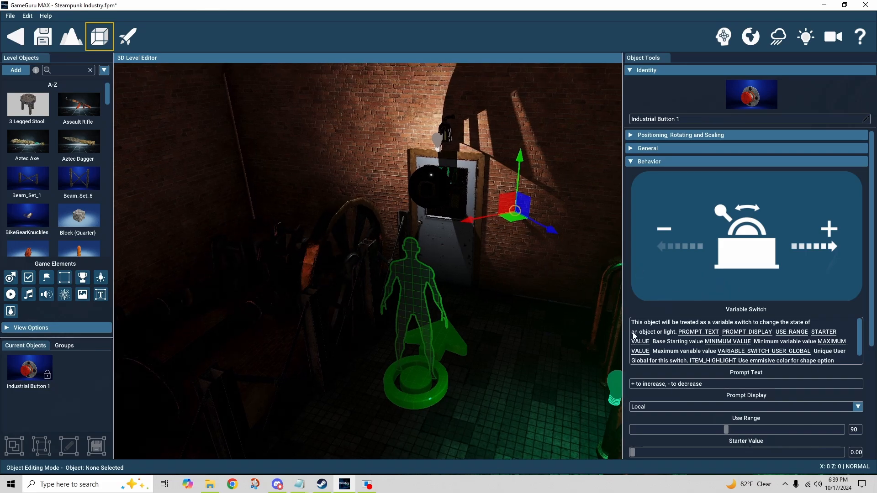
{"action": "scroll", "coordinate": [627, 332], "scroll_direction": "down", "scroll_amount": 1}
{"action": "scroll", "coordinate": [626, 332], "scroll_direction": "down", "scroll_amount": 2}
{"action": "scroll", "coordinate": [638, 326], "scroll_direction": "down", "scroll_amount": 2}
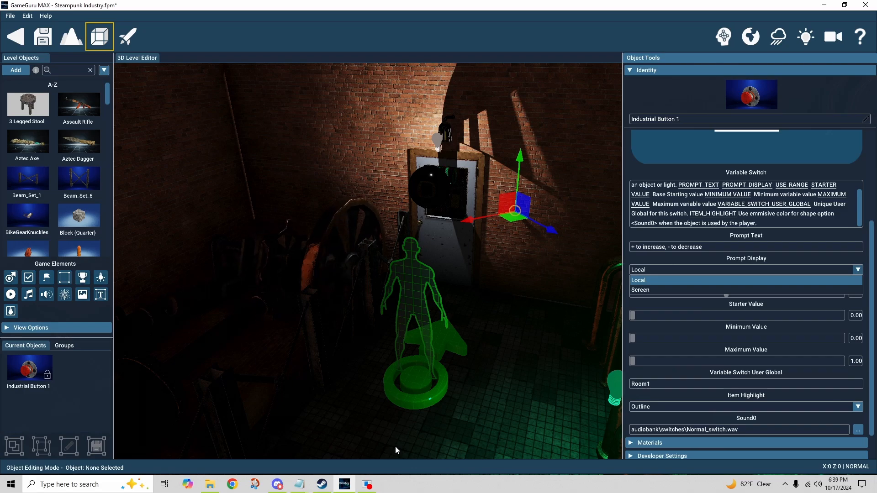
{"action": "left_click", "coordinate": [717, 304]}
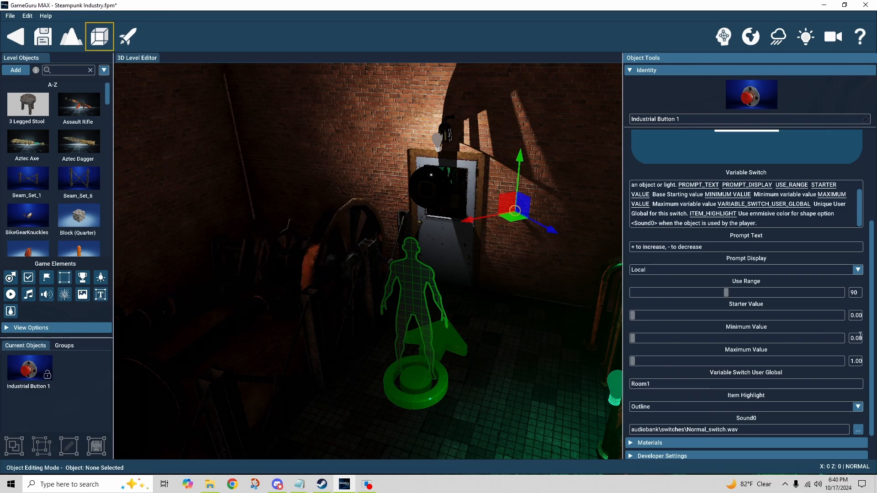
{"action": "scroll", "coordinate": [827, 322], "scroll_direction": "down", "scroll_amount": 1}
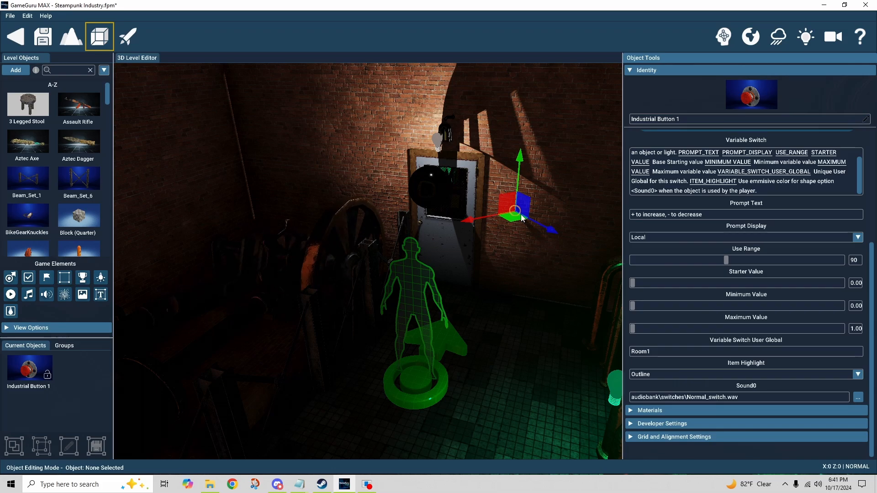
Turn on the logic view briefly and inspect the industrial button's Developer Settings, including its main AI script.
{"action": "left_click", "coordinate": [724, 36]}
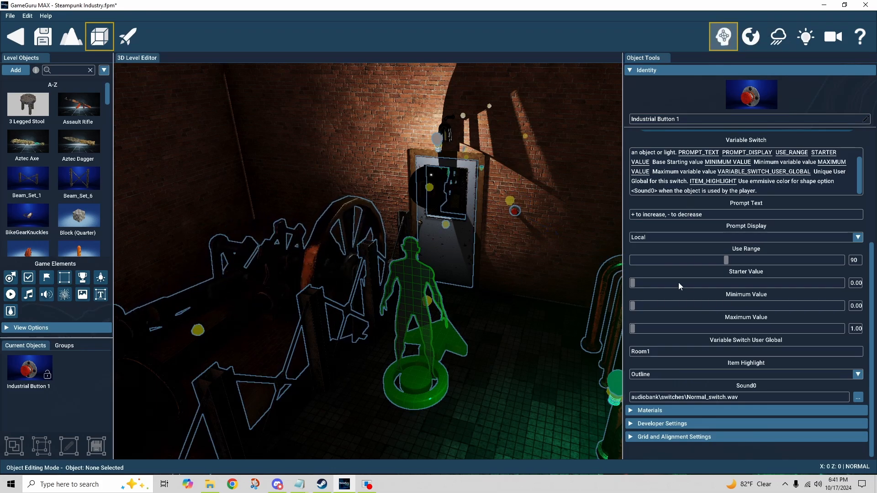
{"action": "left_click", "coordinate": [662, 424]}
{"action": "scroll", "coordinate": [697, 276], "scroll_direction": "up", "scroll_amount": 5}
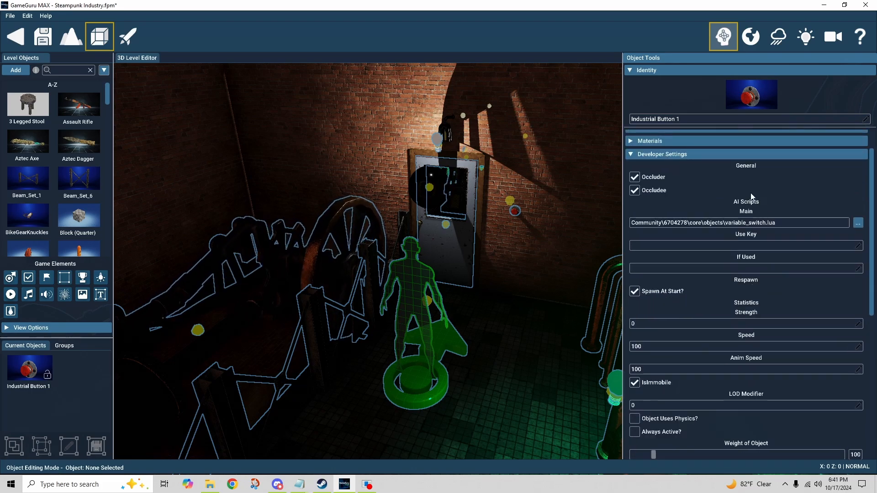
{"action": "left_click", "coordinate": [717, 45]}
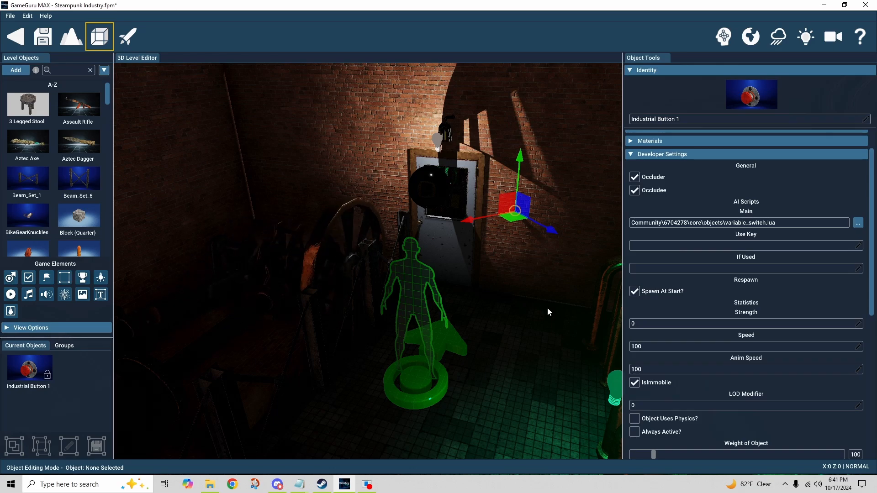
Collapse the button's Developer Settings and review its Variable Switch behavior down to the user global.
{"action": "left_click", "coordinate": [631, 155]}
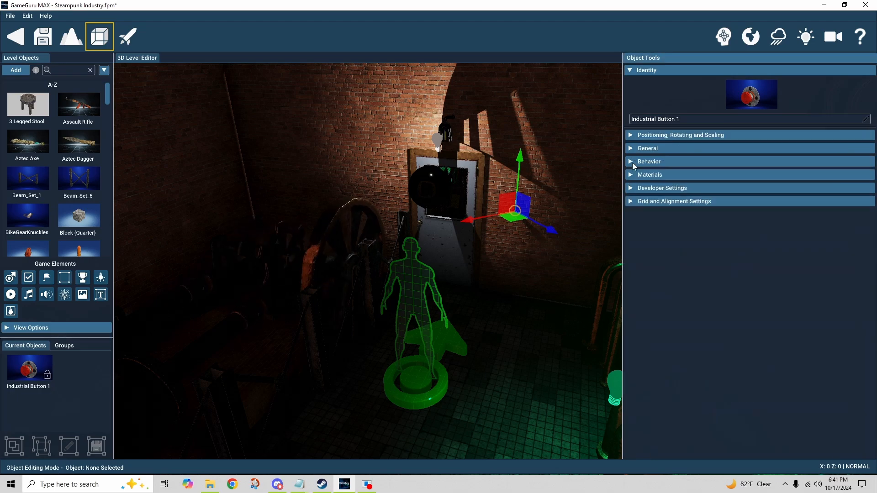
{"action": "left_click", "coordinate": [633, 163]}
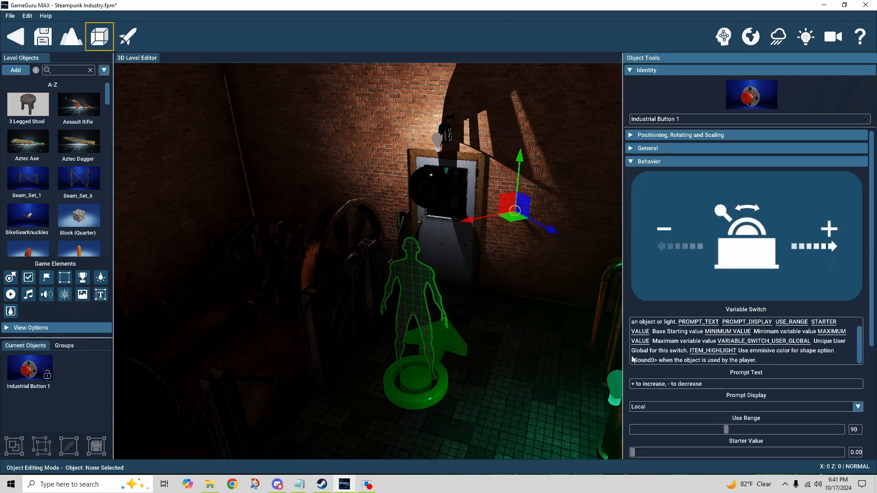
{"action": "scroll", "coordinate": [633, 360], "scroll_direction": "down", "scroll_amount": 4}
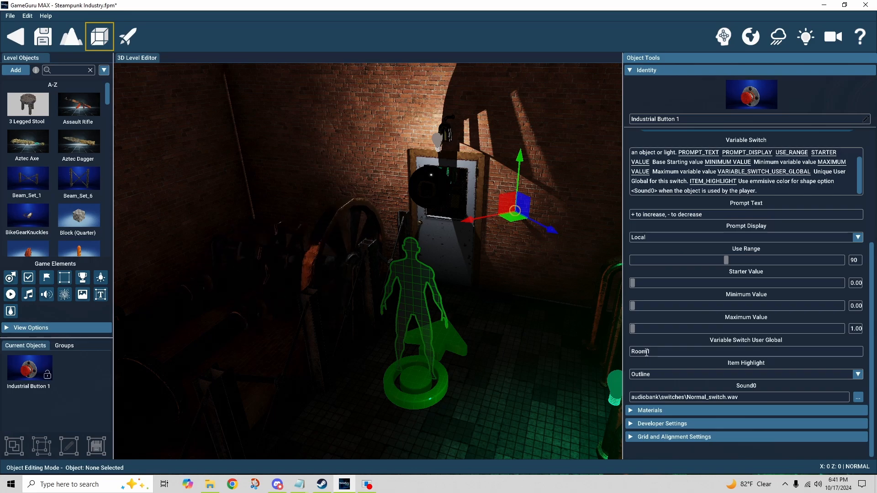
Select the Mystery_Machine in the green-lit room and examine its Animated Object settings, including the variable switch user global.
{"action": "left_click", "coordinate": [505, 354]}
{"action": "key", "text": "w"}
{"action": "right_click_drag", "start_coordinate": [508, 357], "coordinate": [430, 365]}
{"action": "key", "text": "w"}
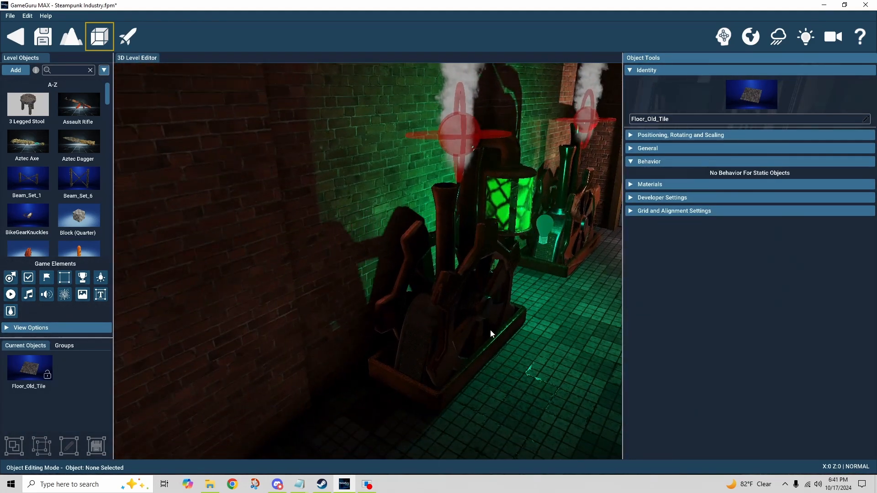
{"action": "left_click", "coordinate": [453, 309]}
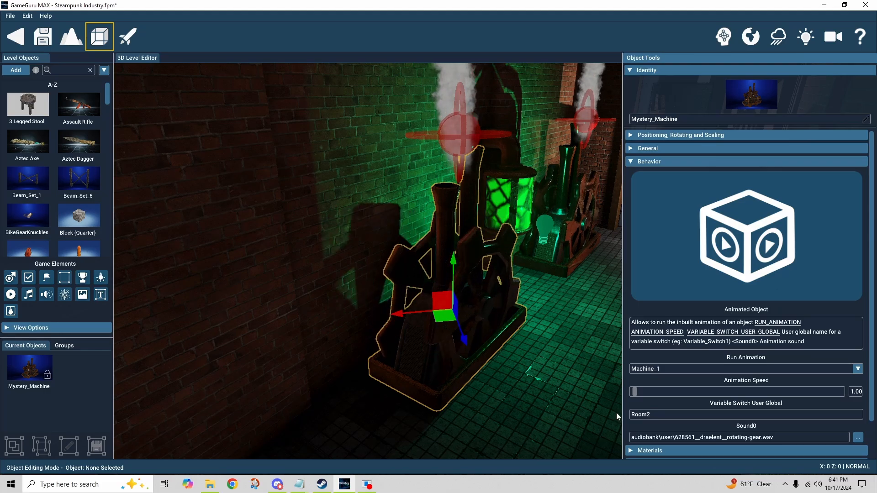
Select the Tank_3 object beside the green lantern and examine its run animation, animation speed and user global.
{"action": "key", "text": "w"}
{"action": "right_click_drag", "start_coordinate": [617, 417], "coordinate": [448, 342]}
{"action": "key", "text": "w"}
{"action": "left_click", "coordinate": [449, 342]}
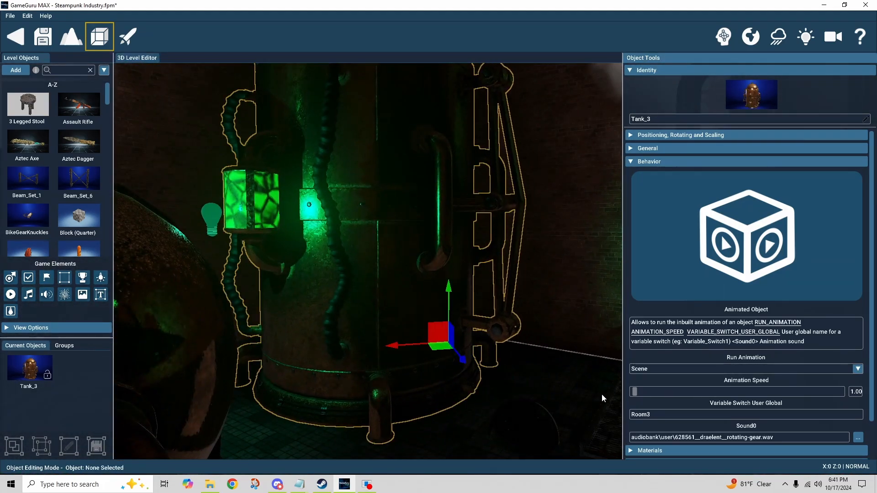
Select the red industrial button beside the door in the tank room and review its Variable Switch prompt, value limits and user global.
{"action": "right_click_drag", "start_coordinate": [602, 394], "coordinate": [536, 369]}
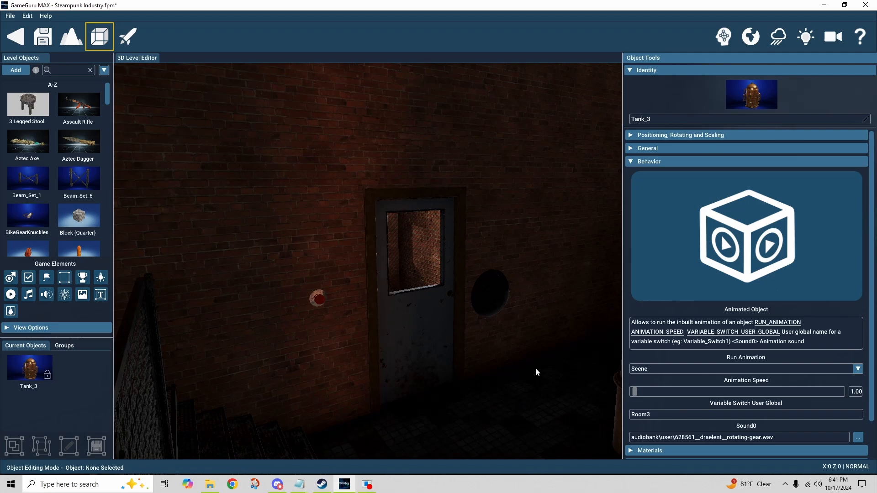
{"action": "left_click", "coordinate": [319, 299]}
{"action": "scroll", "coordinate": [657, 350], "scroll_direction": "down", "scroll_amount": 2}
{"action": "scroll", "coordinate": [629, 343], "scroll_direction": "down", "scroll_amount": 2}
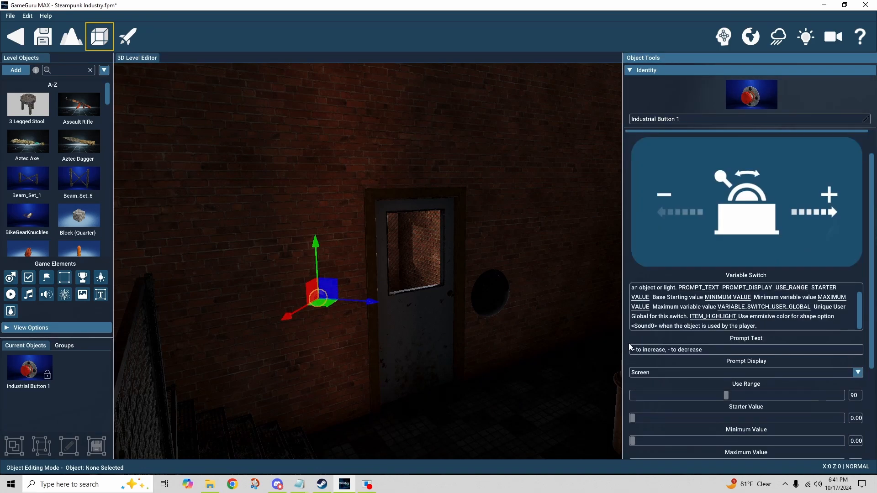
{"action": "scroll", "coordinate": [630, 342], "scroll_direction": "down", "scroll_amount": 2}
{"action": "scroll", "coordinate": [632, 341], "scroll_direction": "down", "scroll_amount": 2}
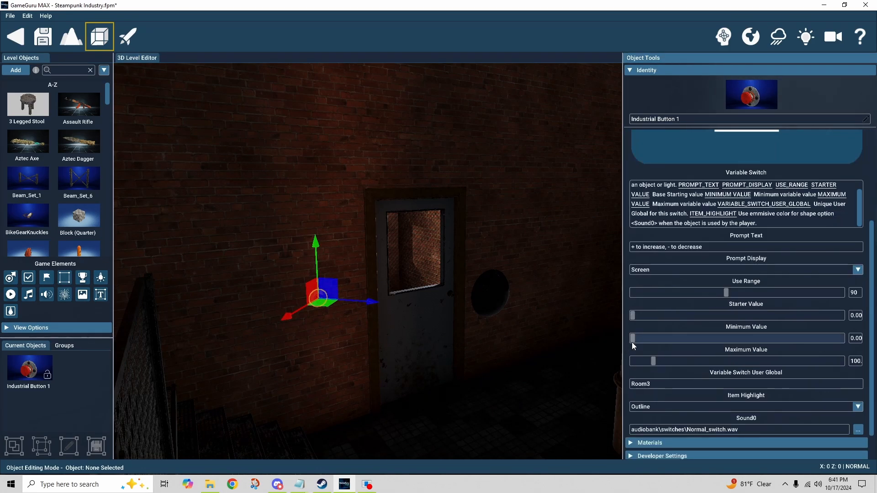
Look through the tank room button's Item Highlight options and keep Outline.
{"action": "scroll", "coordinate": [632, 342], "scroll_direction": "down", "scroll_amount": 1}
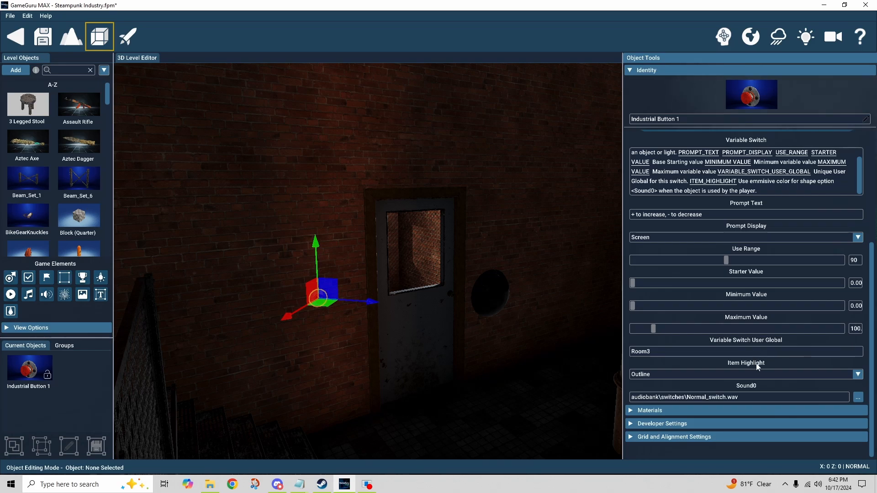
{"action": "left_click", "coordinate": [736, 376]}
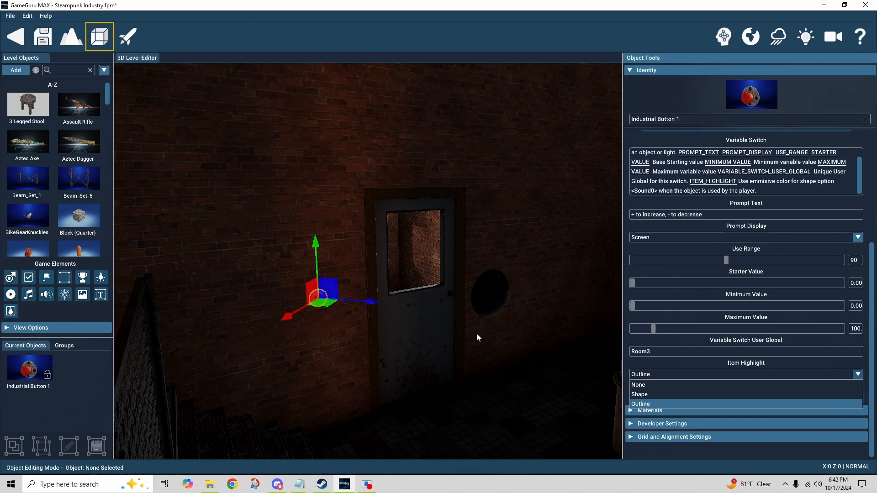
{"action": "left_click", "coordinate": [659, 403]}
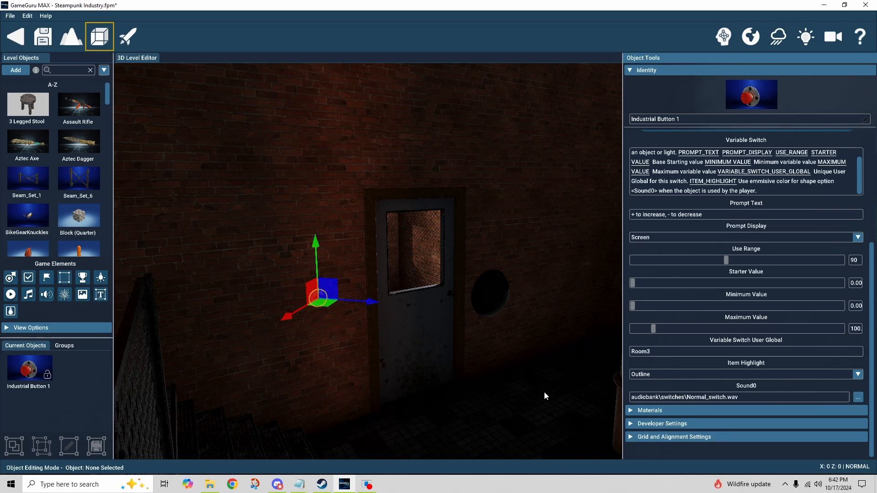
Go back to the player start marker in the first room to view the door and its red button.
{"action": "left_click", "coordinate": [525, 416]}
{"action": "right_click_drag", "start_coordinate": [524, 415], "coordinate": [506, 409]}
{"action": "key", "text": "w"}
{"action": "key", "text": "w"}
{"action": "key", "text": "w"}
{"action": "key", "text": "d"}
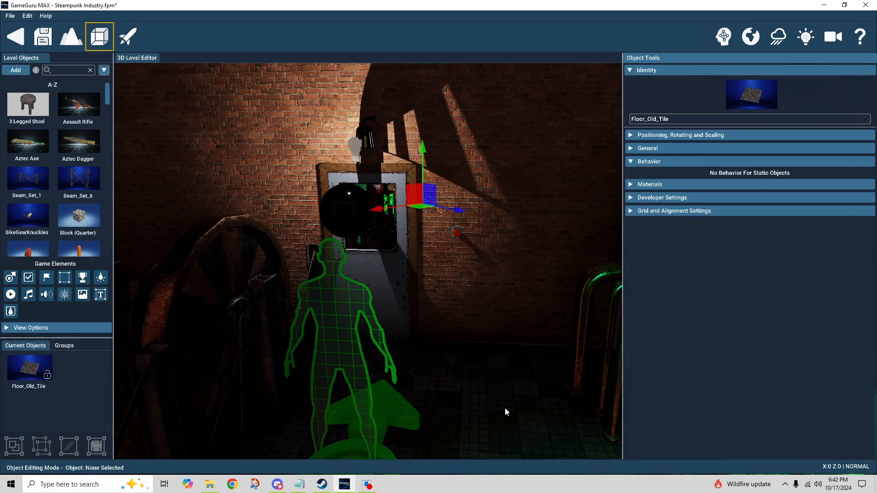